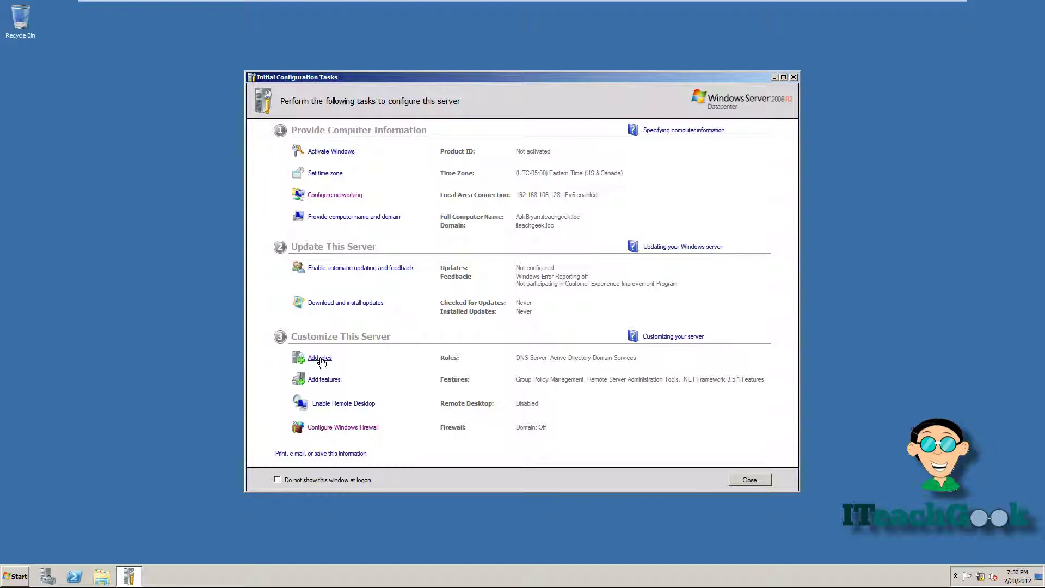
- Start the Add Roles Wizard and select the DHCP Server role
{"action": "left_click", "coordinate": [321, 365]}
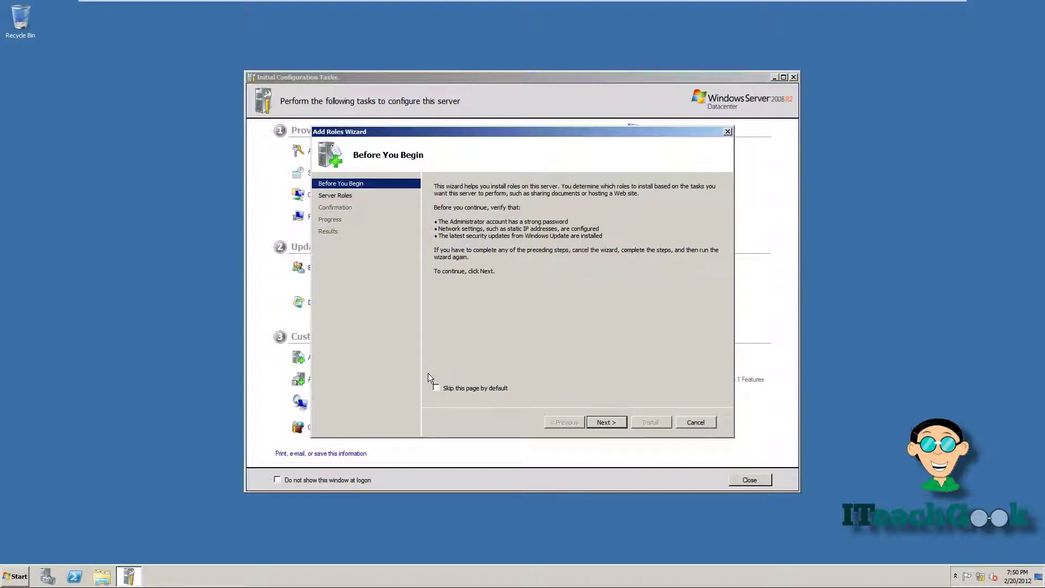
{"action": "left_click", "coordinate": [607, 422]}
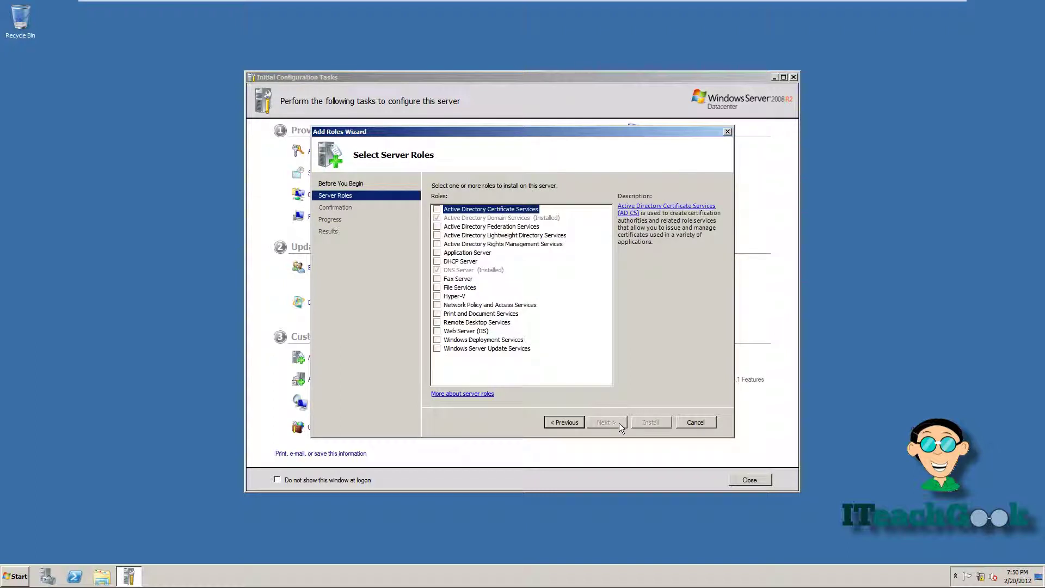
{"action": "left_click", "coordinate": [437, 262]}
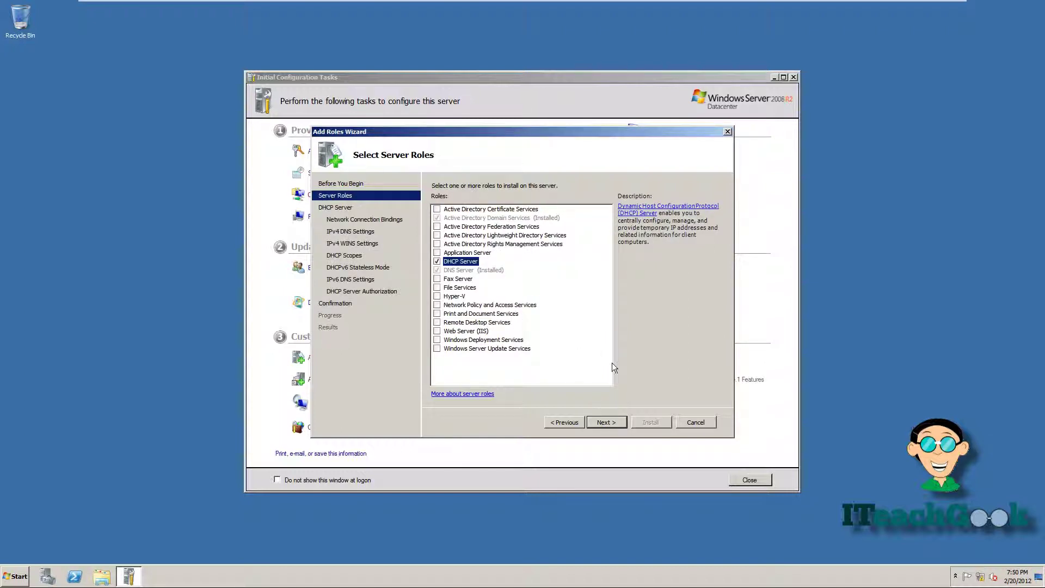
- Accept the 192.168.106.128 binding, iteachgeek.loc DNS and no-WINS defaults, then begin a new scope
{"action": "left_click", "coordinate": [604, 424]}
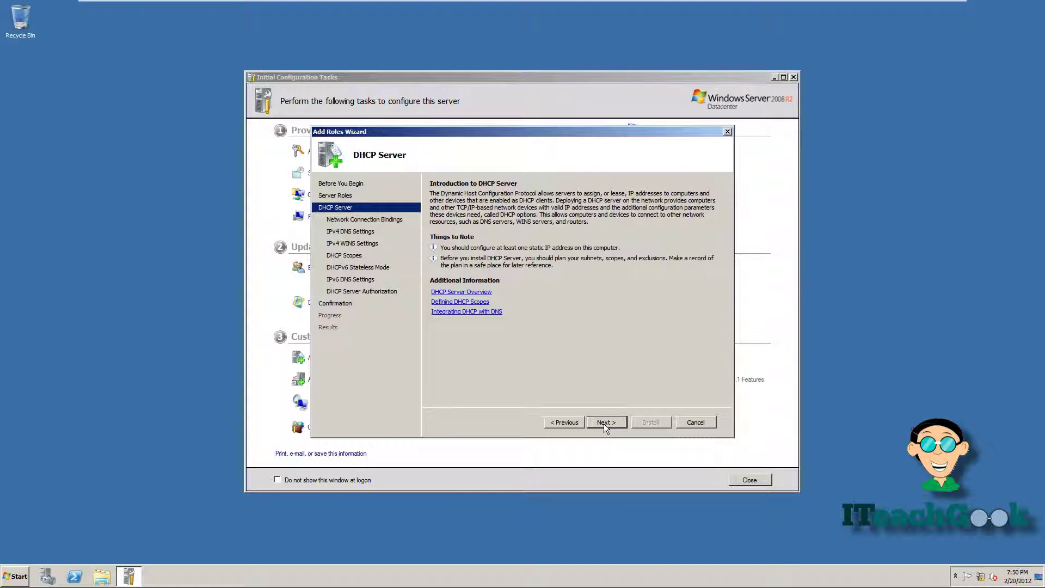
{"action": "left_click", "coordinate": [603, 424]}
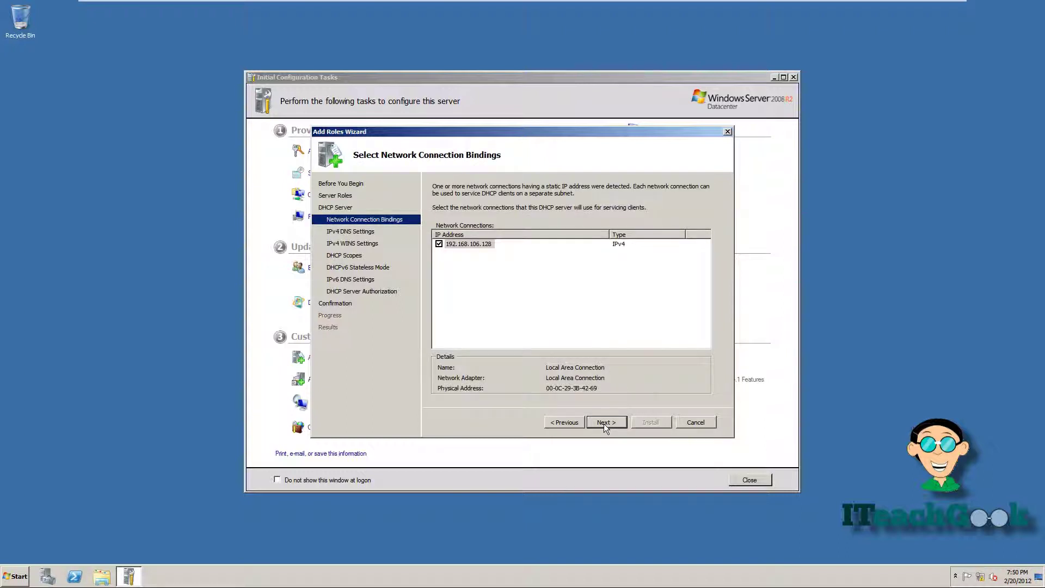
{"action": "left_click", "coordinate": [603, 423]}
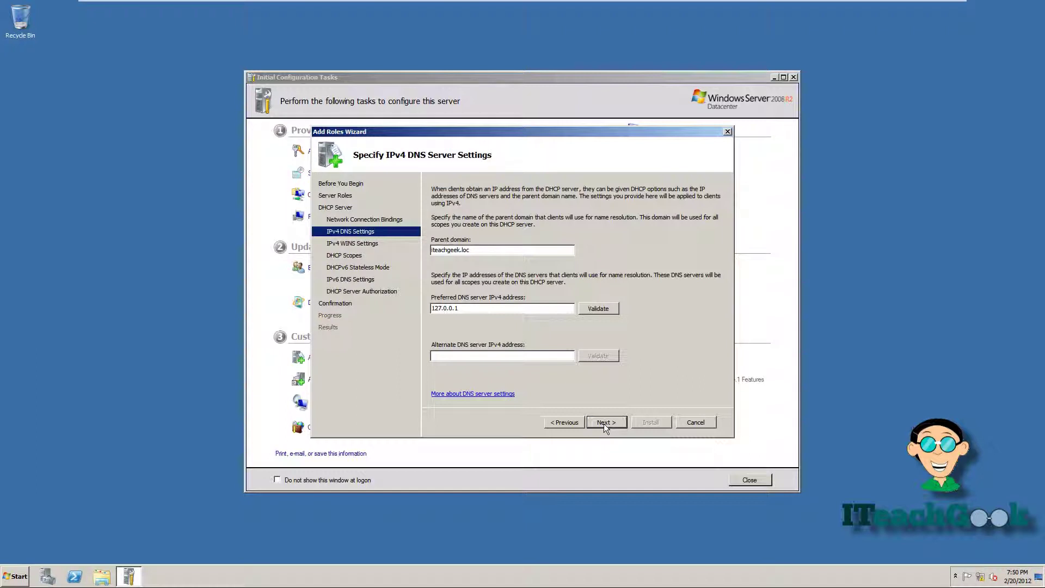
{"action": "left_click", "coordinate": [603, 424]}
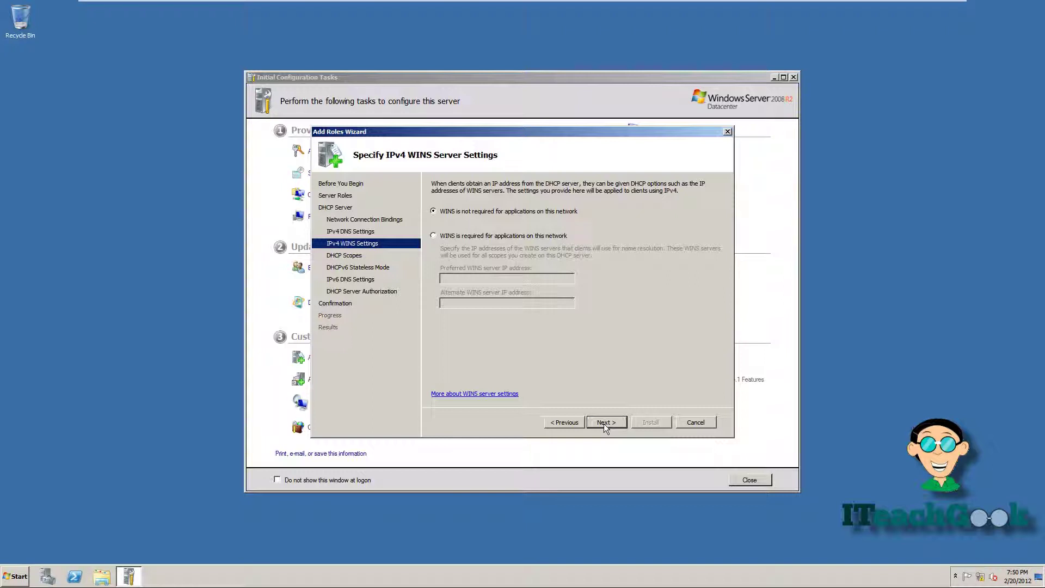
{"action": "left_click", "coordinate": [603, 424]}
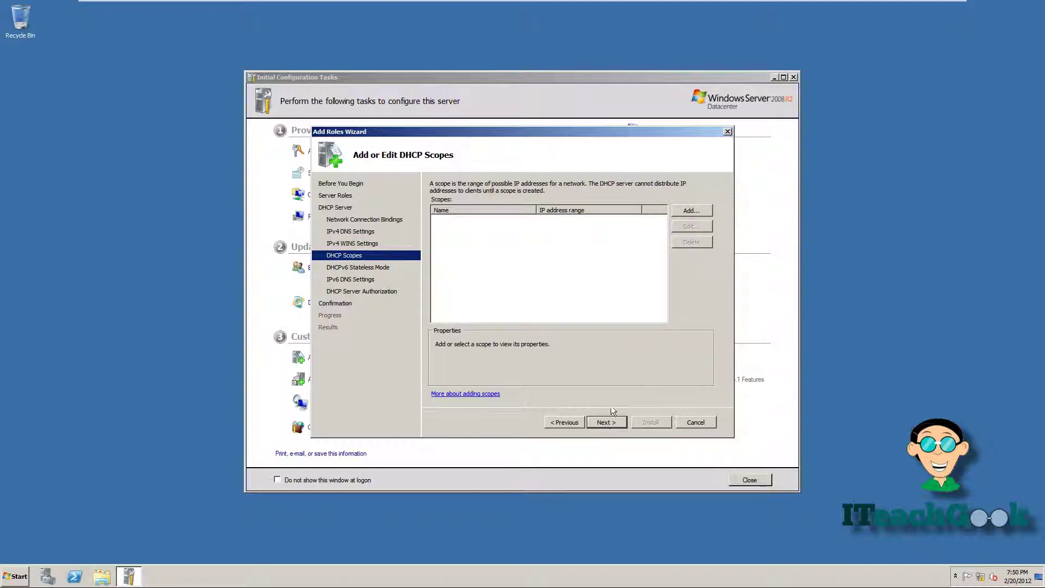
{"action": "left_click", "coordinate": [681, 214]}
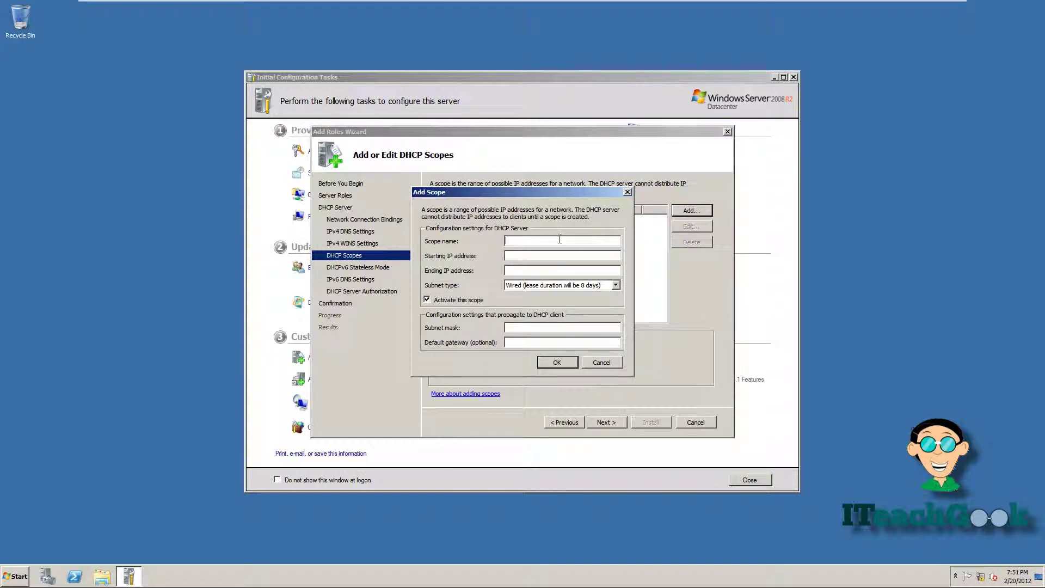
- Name the scope 'home network' with range 192.168.106.160–192.168.106.170 and mask 255.255.255.0
{"action": "type", "text": "home"}
{"action": "type", "text": " netw"}
{"action": "type", "text": "ork"}
{"action": "type", "text": "92.1"}
{"action": "type", "text": "68"}
{"action": "type", "text": "."}
{"action": "type", "text": "106"}
{"action": "type", "text": "."}
{"action": "type", "text": "1"}
{"action": "type", "text": "60"}
{"action": "key", "text": "Tab"}
{"action": "type", "text": "19"}
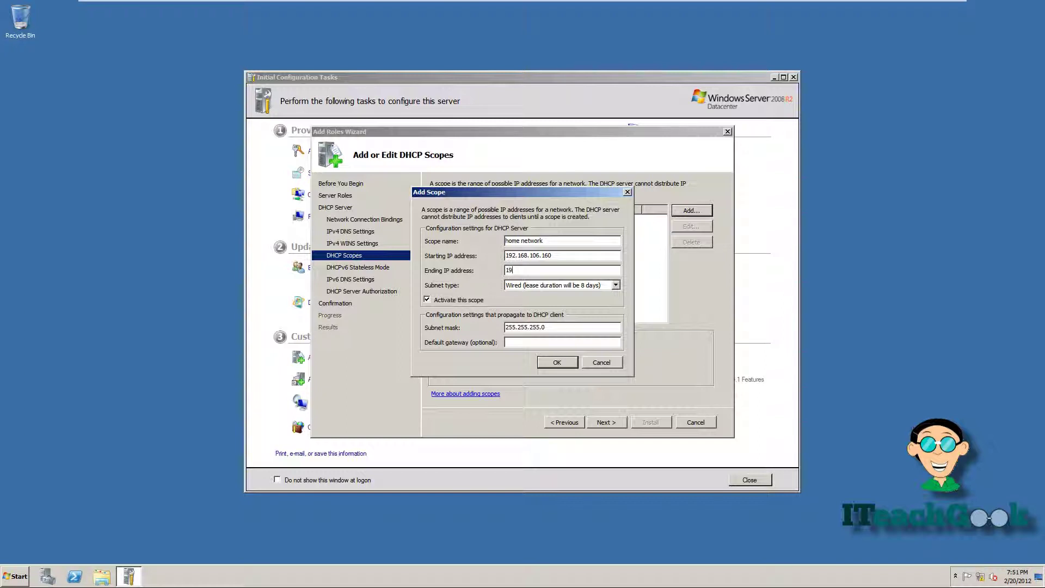
{"action": "type", "text": "2.1"}
{"action": "type", "text": "68.106"}
{"action": "type", "text": "170"}
{"action": "left_click", "coordinate": [552, 343]}
- Set the scope's default gateway to 192.168.106.2 and save the home network scope
{"action": "type", "text": "192.168.106.2"}
{"action": "left_click", "coordinate": [554, 364]}
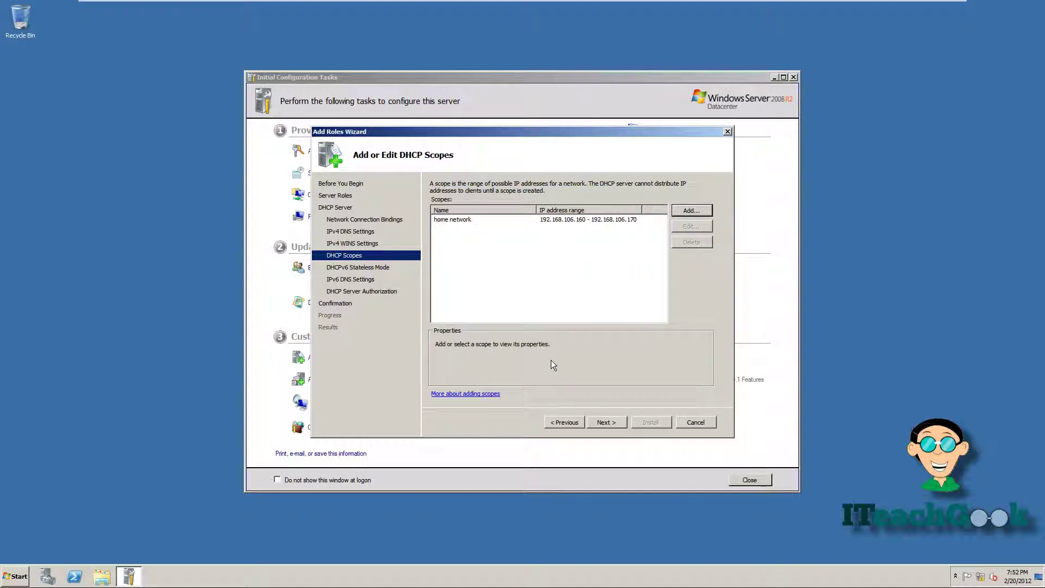
- Disable DHCPv6 stateless mode for this server
{"action": "left_click", "coordinate": [615, 423]}
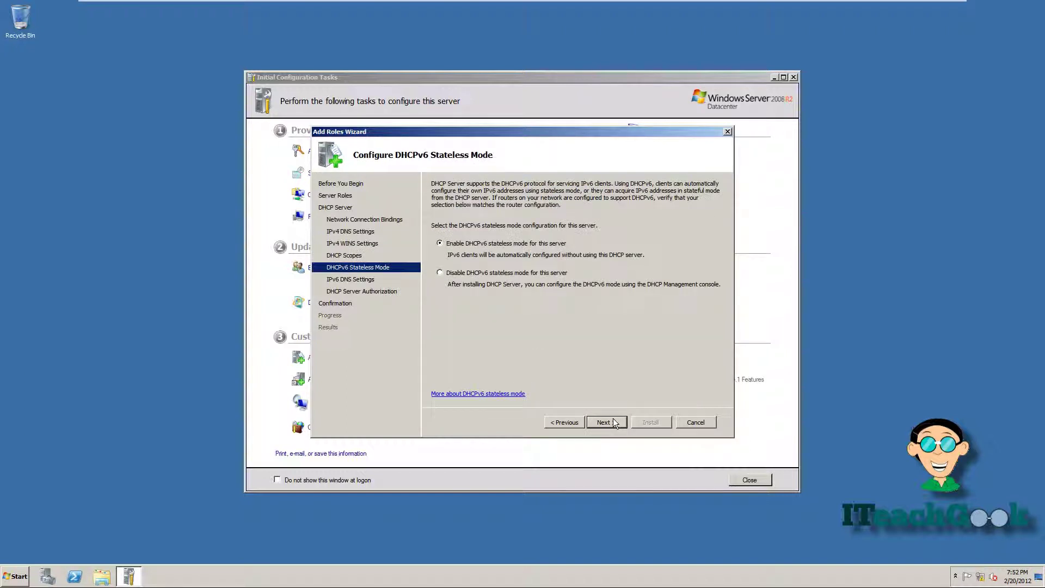
{"action": "left_click", "coordinate": [440, 273]}
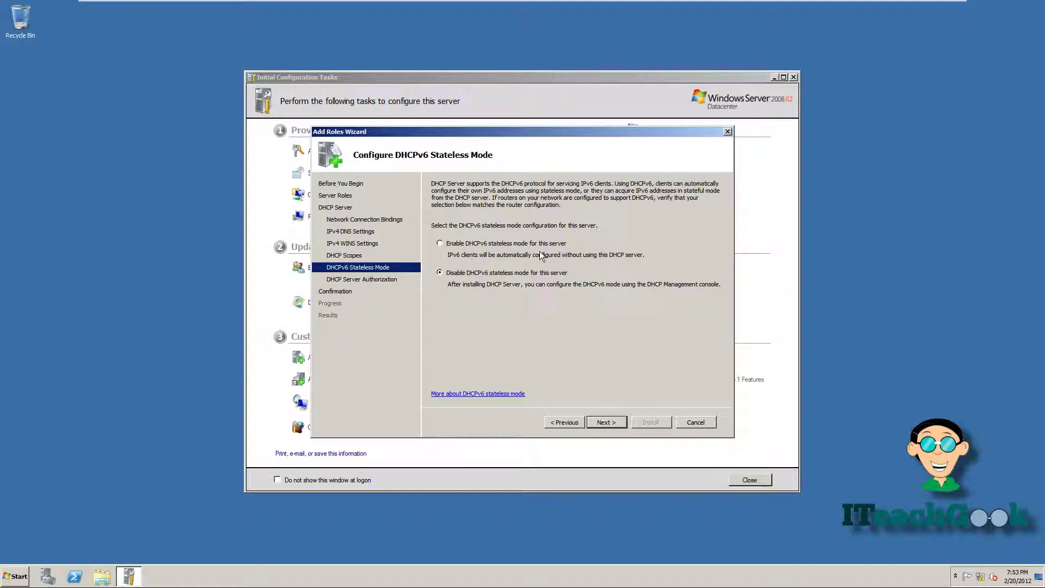
{"action": "left_click", "coordinate": [606, 422]}
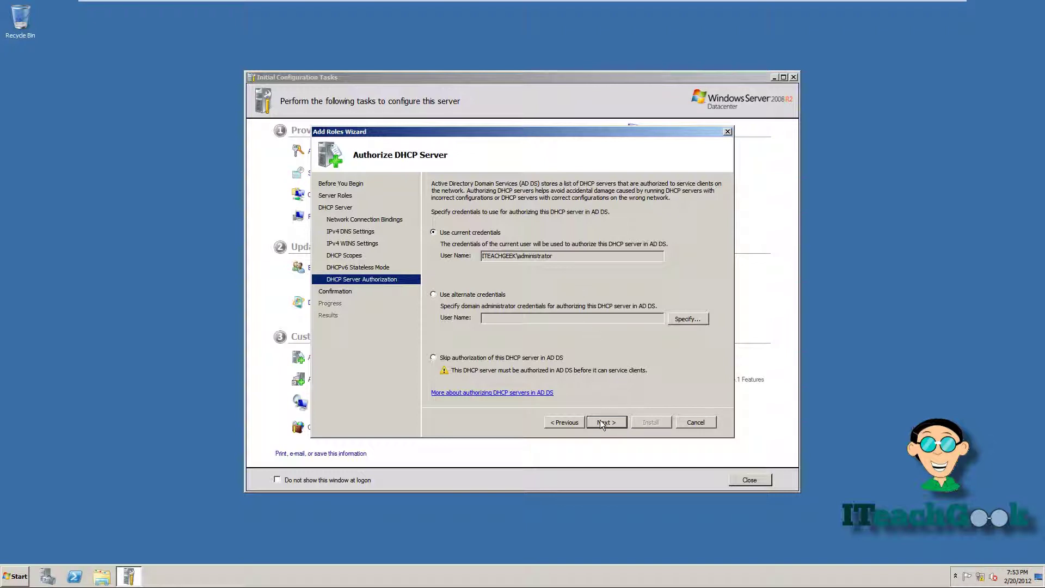
- Authorize with current credentials and install the DHCP Server role
{"action": "left_click", "coordinate": [603, 423]}
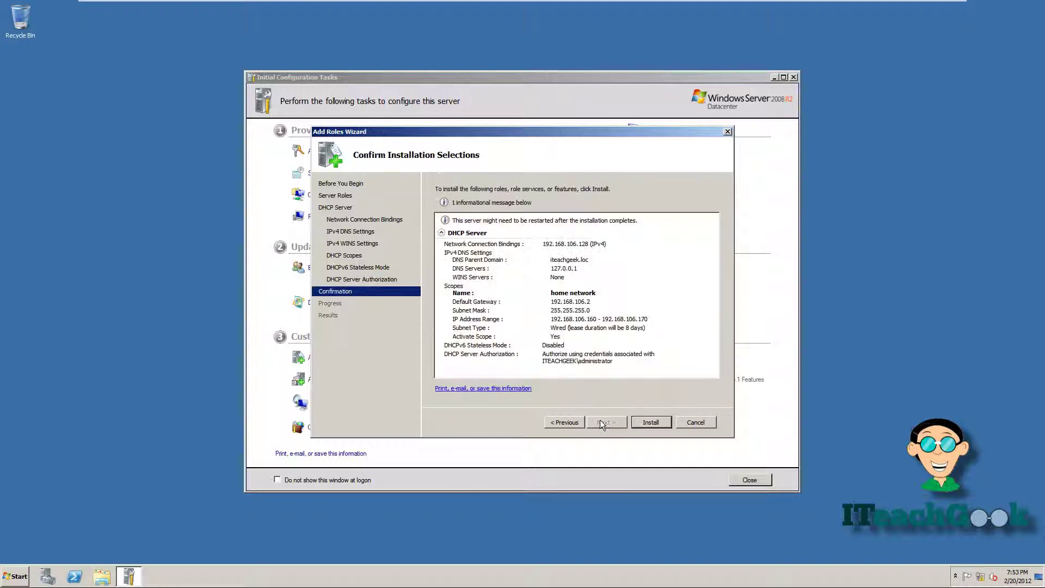
{"action": "left_click", "coordinate": [641, 422]}
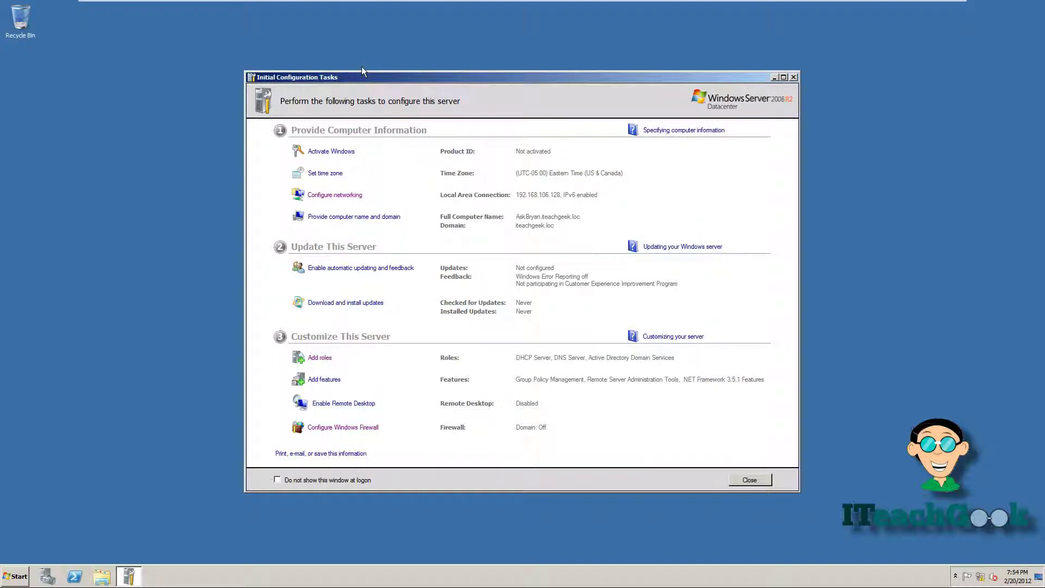
{"action": "left_click", "coordinate": [16, 579]}
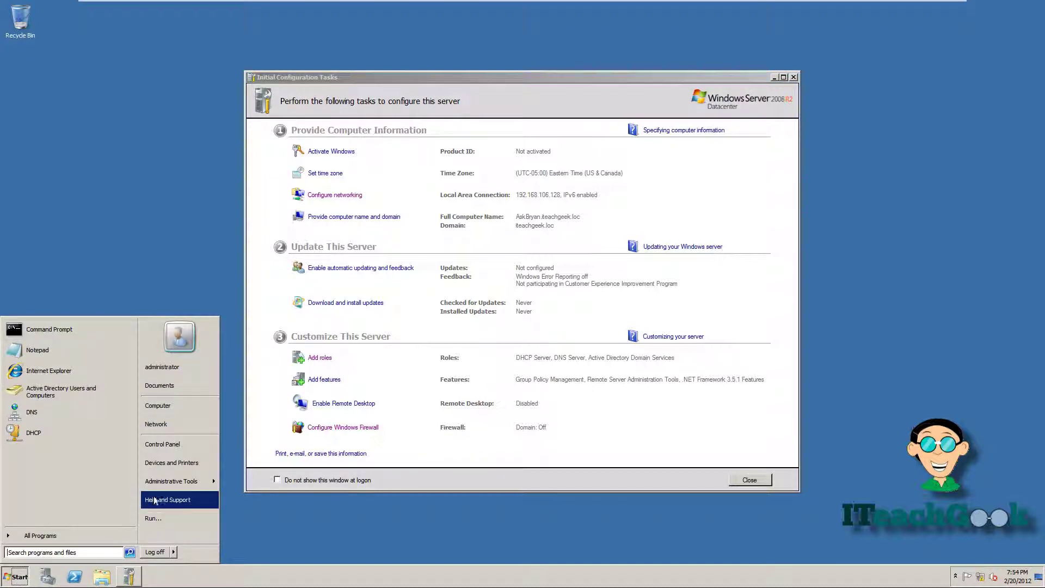
- Open the DHCP console from Administrative Tools and expand the server to show IPv4 and IPv6
{"action": "mouse_move", "coordinate": [162, 489]}
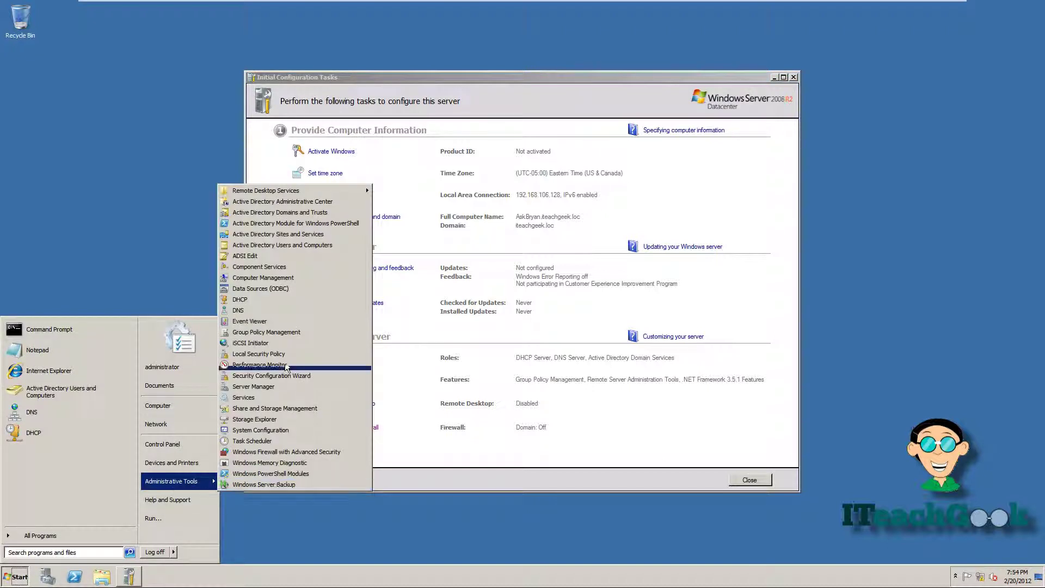
{"action": "left_click", "coordinate": [272, 299]}
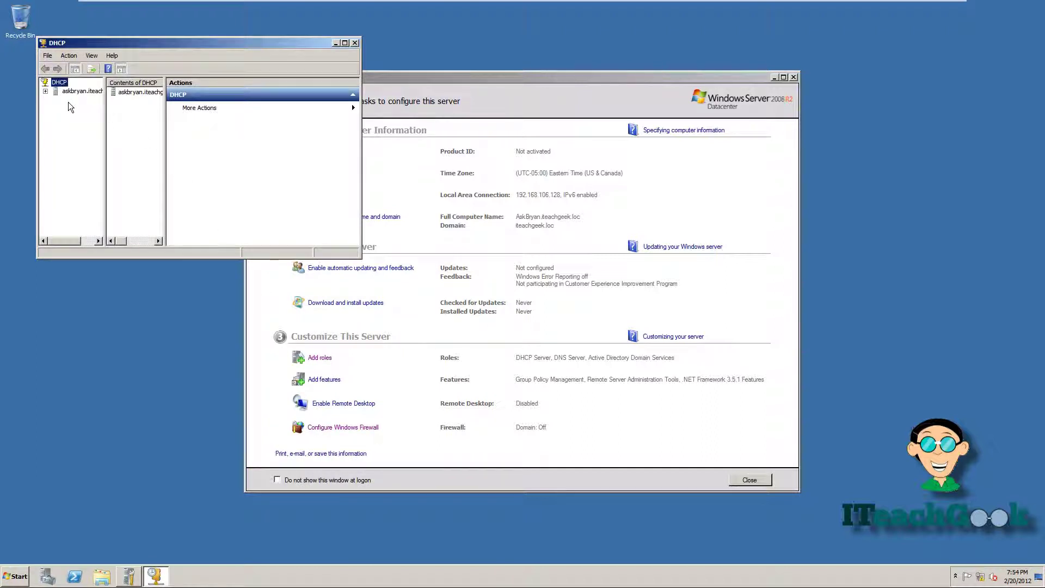
{"action": "left_click", "coordinate": [45, 91]}
{"action": "left_click_drag", "start_coordinate": [107, 117], "coordinate": [142, 122]}
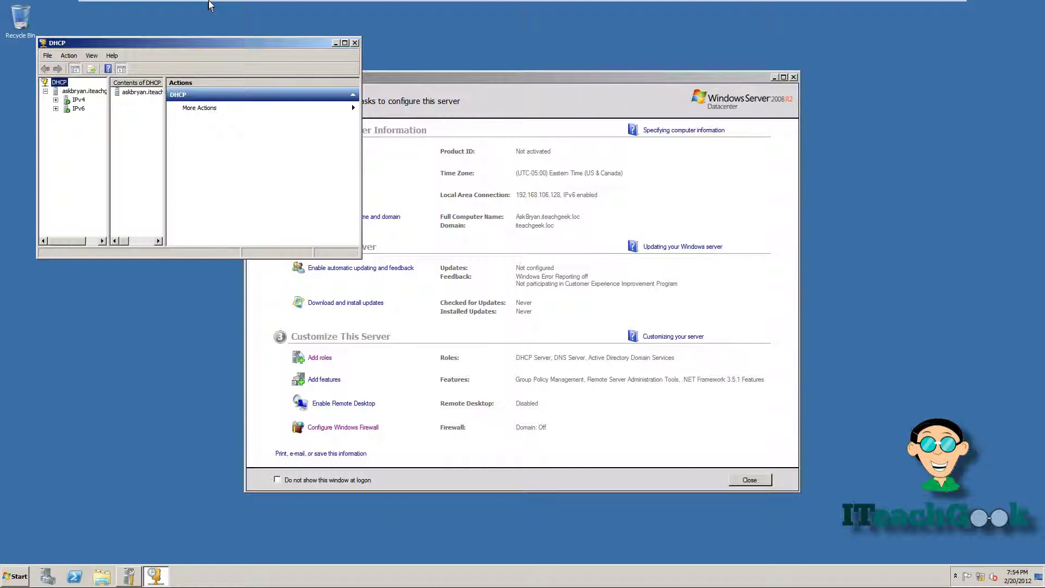
{"action": "left_click", "coordinate": [202, 7]}
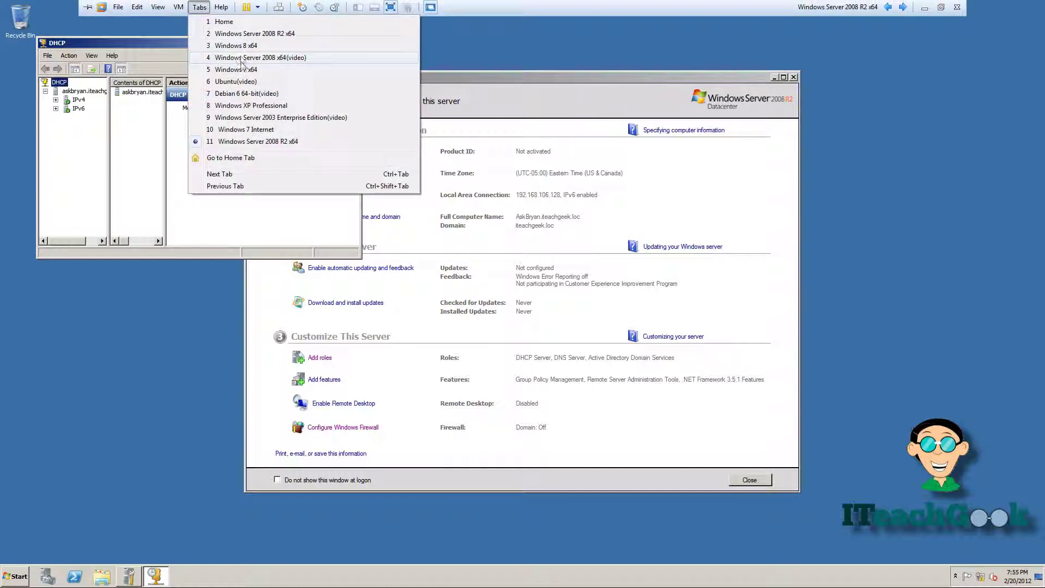
- On the Windows 7 machine, open Local Area Connection properties via Network and Sharing Center
{"action": "left_click", "coordinate": [242, 70]}
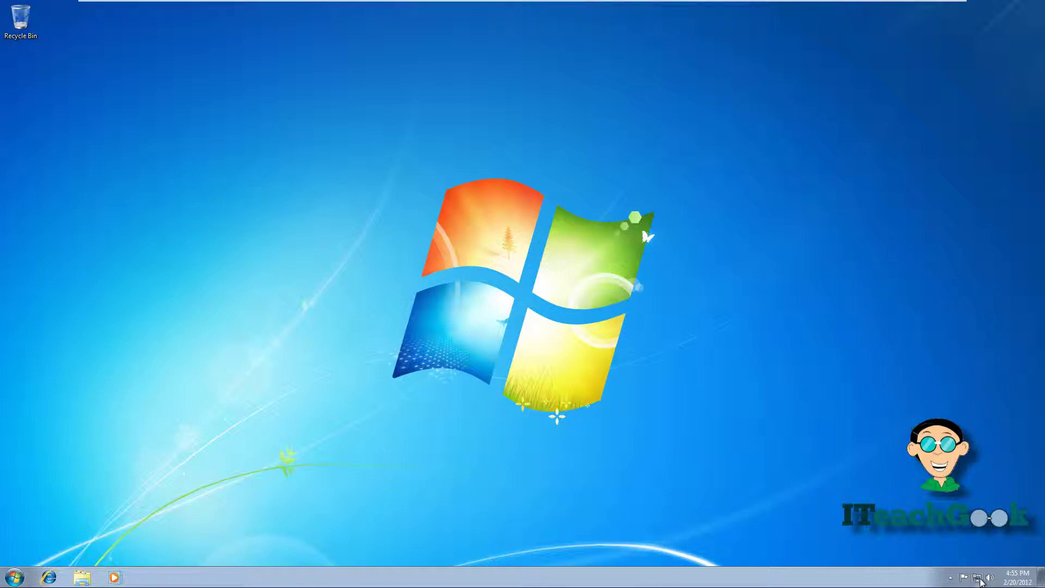
{"action": "right_click", "coordinate": [978, 580]}
{"action": "left_click", "coordinate": [979, 581]}
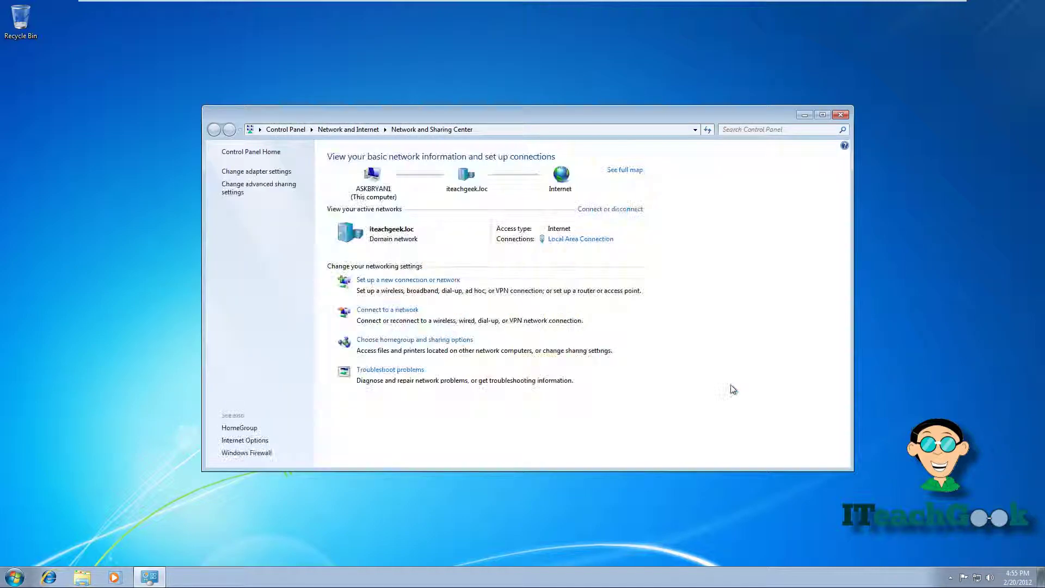
{"action": "left_click", "coordinate": [561, 240]}
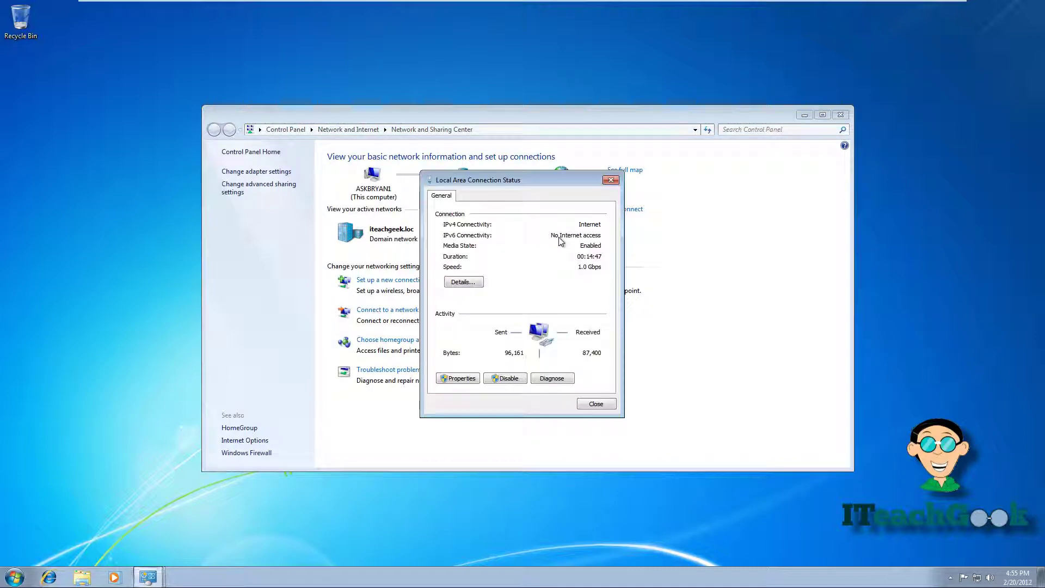
{"action": "left_click", "coordinate": [464, 379]}
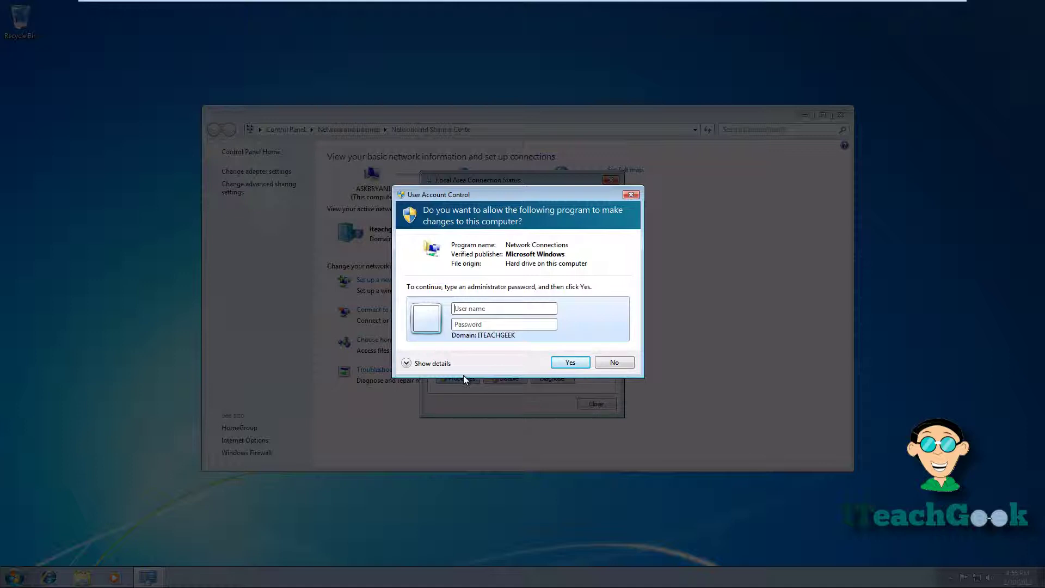
- Approve the UAC prompt with the domain administrator's user name and password
{"action": "key", "text": "Tab"}
{"action": "type", "text": "iteachgeek\\administor"}
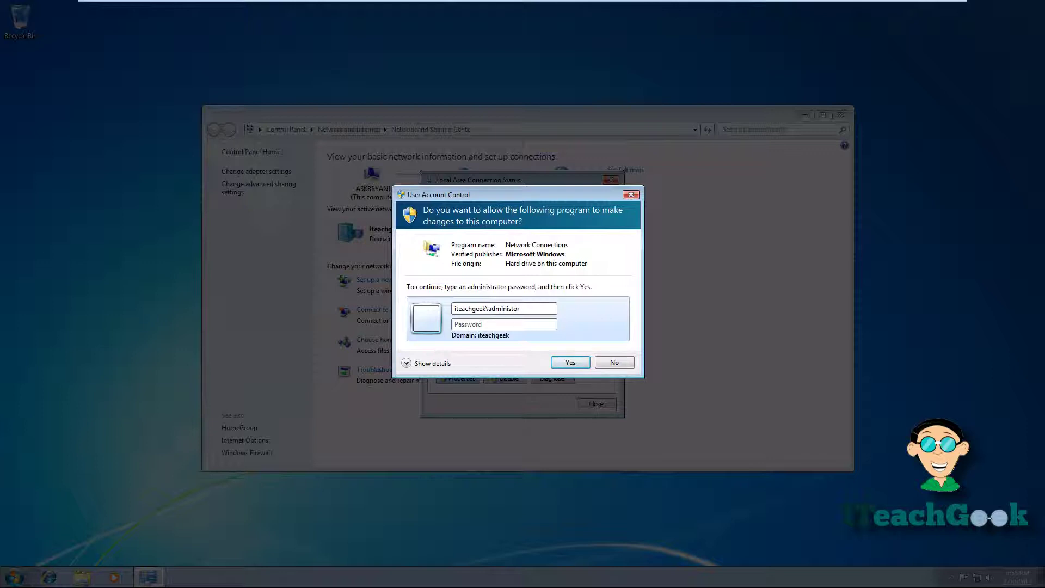
{"action": "type", "text": "••••••••"}
{"action": "key", "text": "Return"}
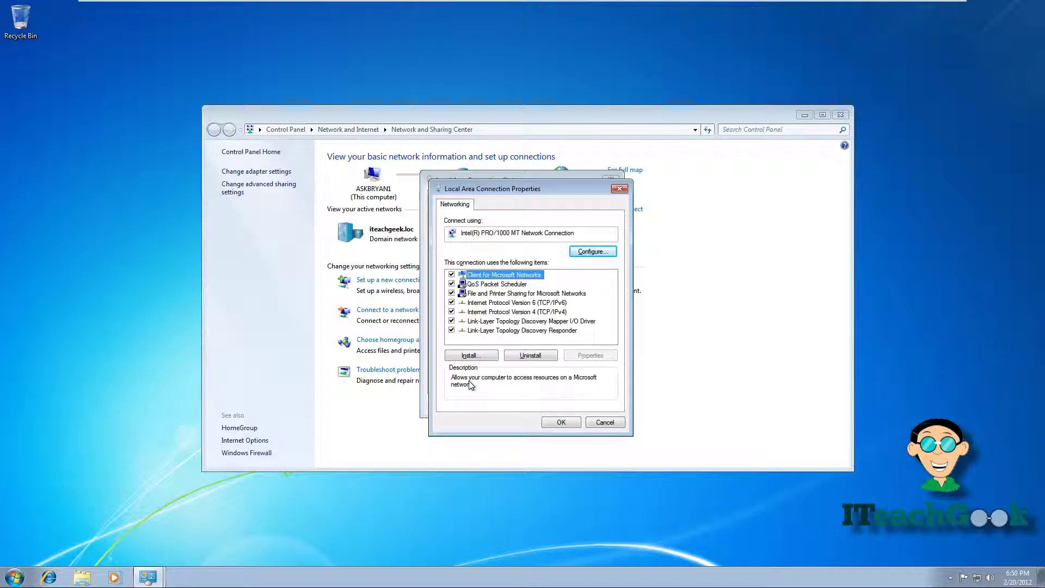
{"action": "left_click", "coordinate": [517, 314]}
- Set TCP/IPv4 to obtain an IP address automatically and save the connection properties
{"action": "double_click", "coordinate": [518, 316]}
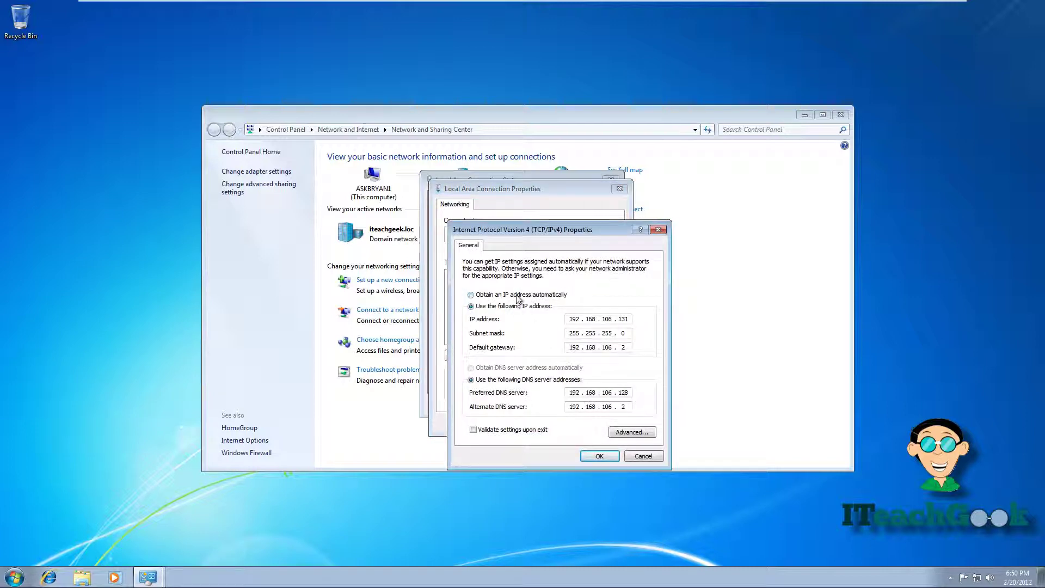
{"action": "left_click", "coordinate": [516, 296]}
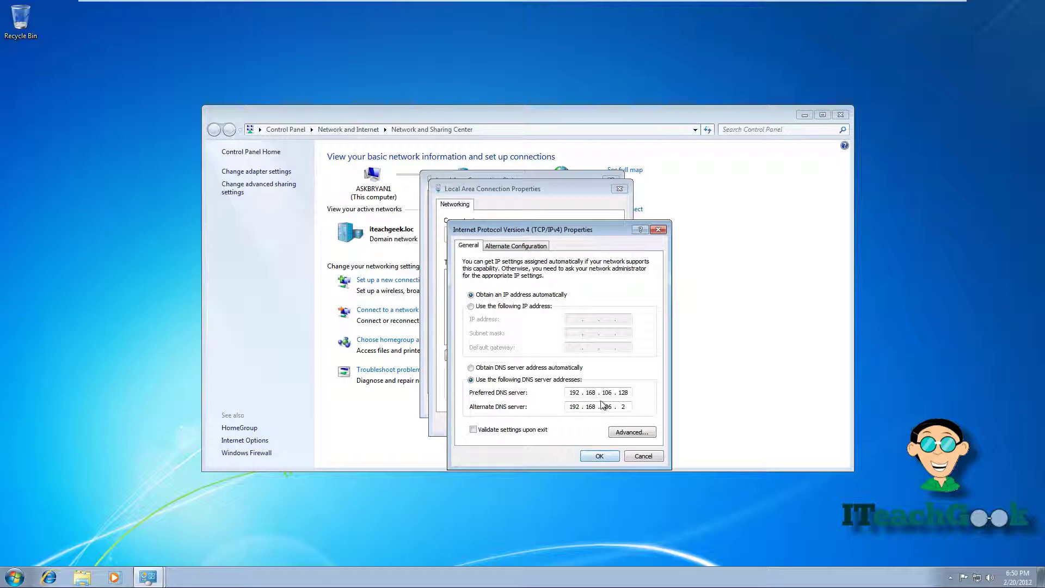
{"action": "left_click", "coordinate": [594, 457]}
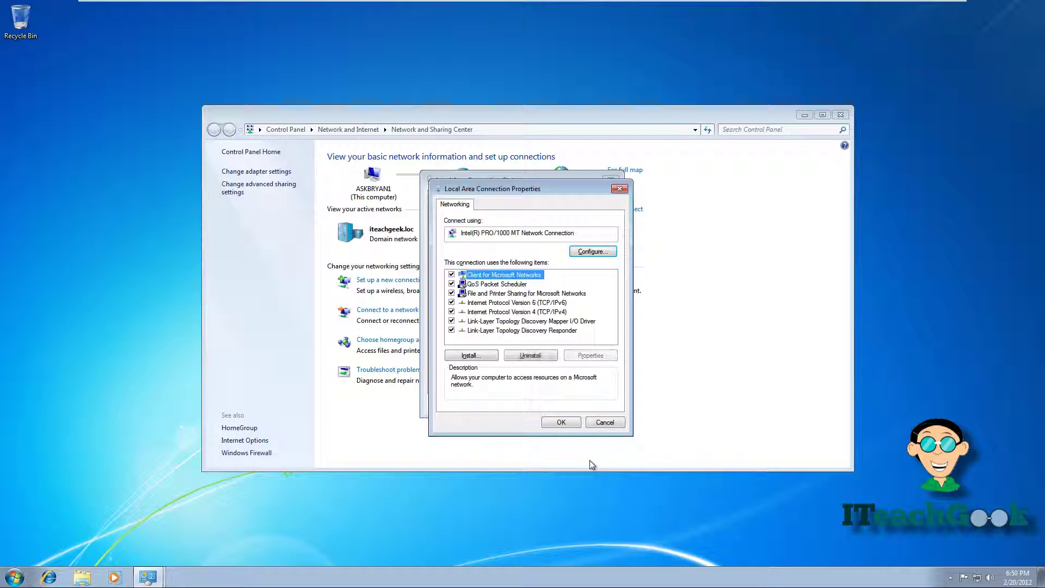
{"action": "left_click", "coordinate": [562, 422]}
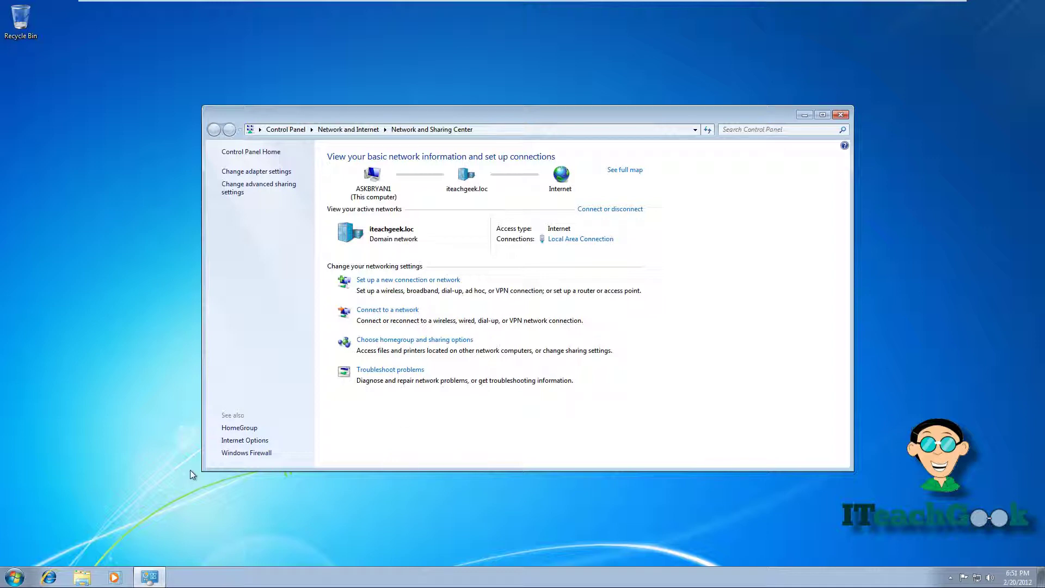
- Launch cmd and run ipconfig to confirm the 192.168.106.160 DHCP address
{"action": "left_click", "coordinate": [15, 577]}
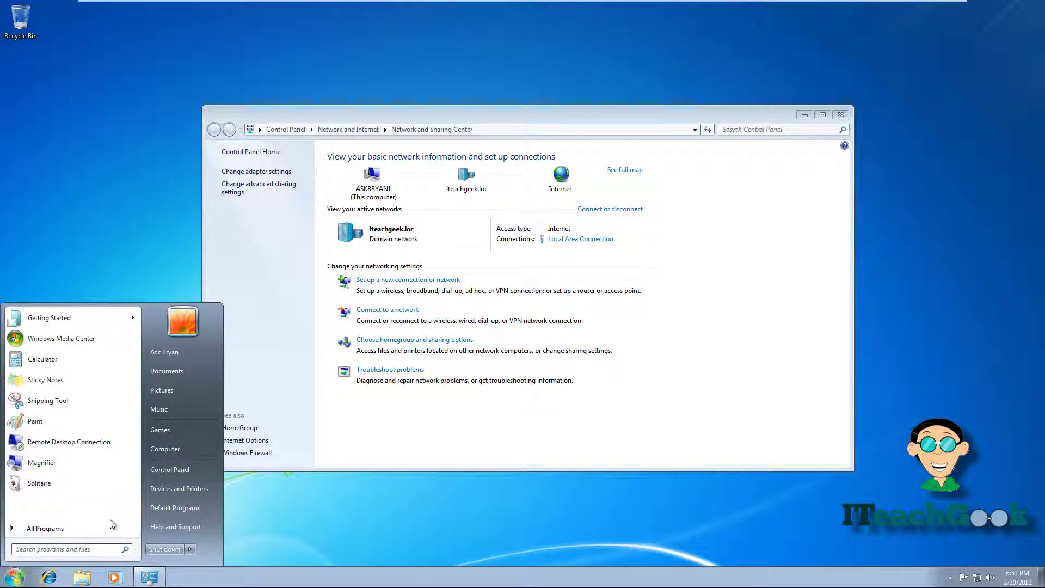
{"action": "left_click", "coordinate": [101, 551]}
{"action": "type", "text": "cmd"}
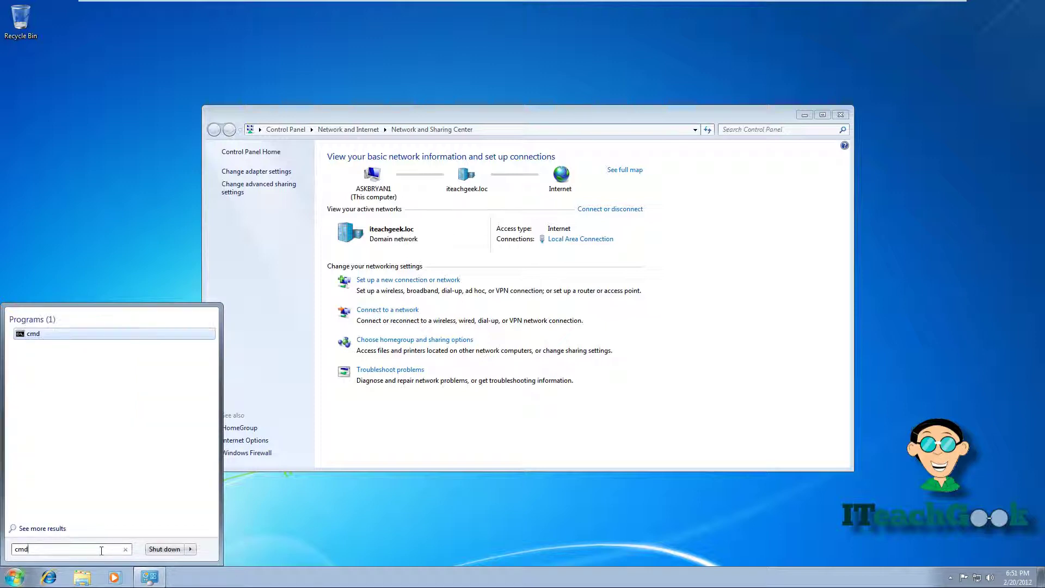
{"action": "key", "text": "Return"}
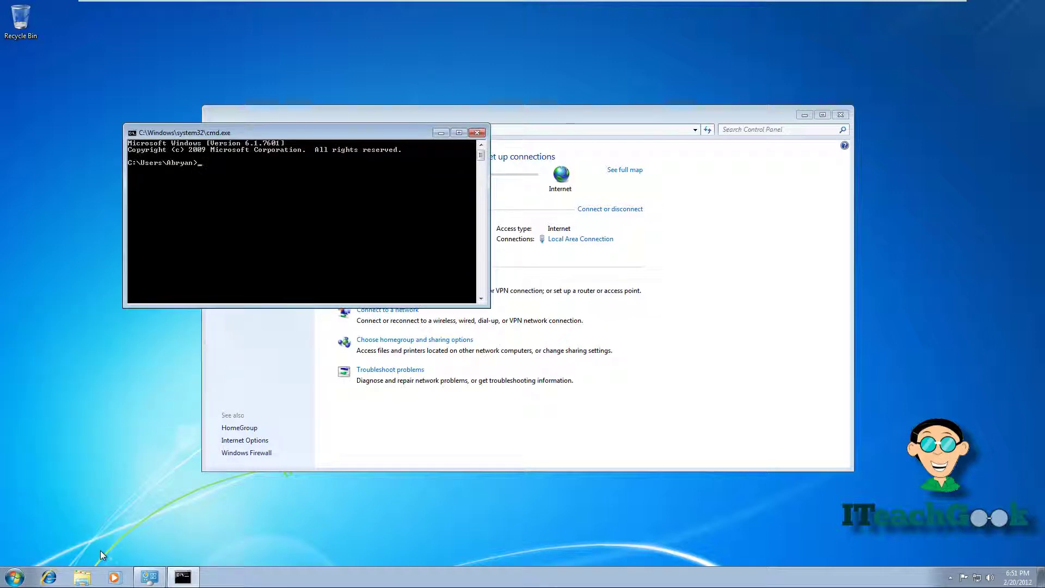
{"action": "type", "text": "ipconfig"}
{"action": "key", "text": "Return"}
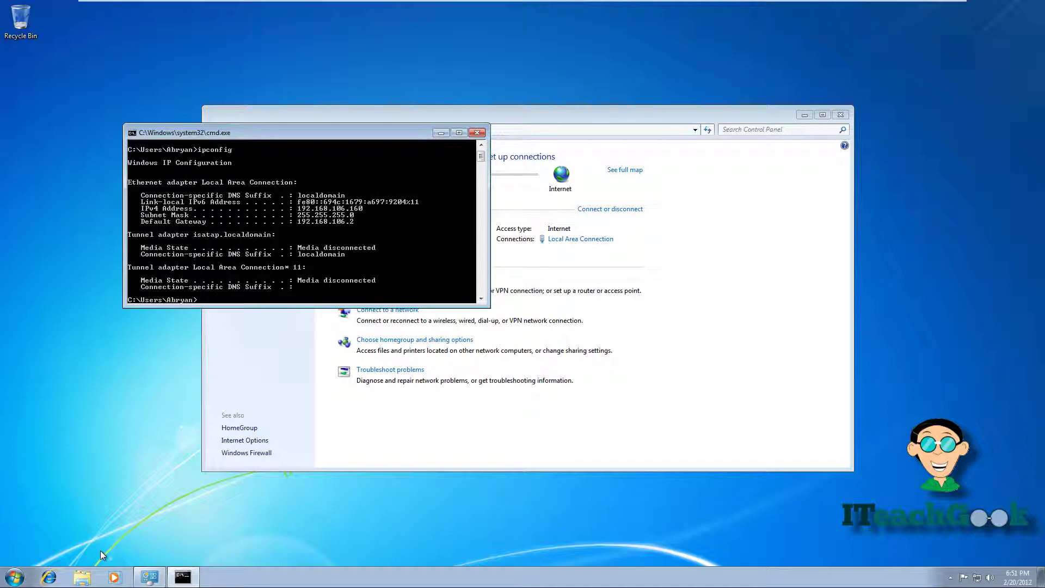